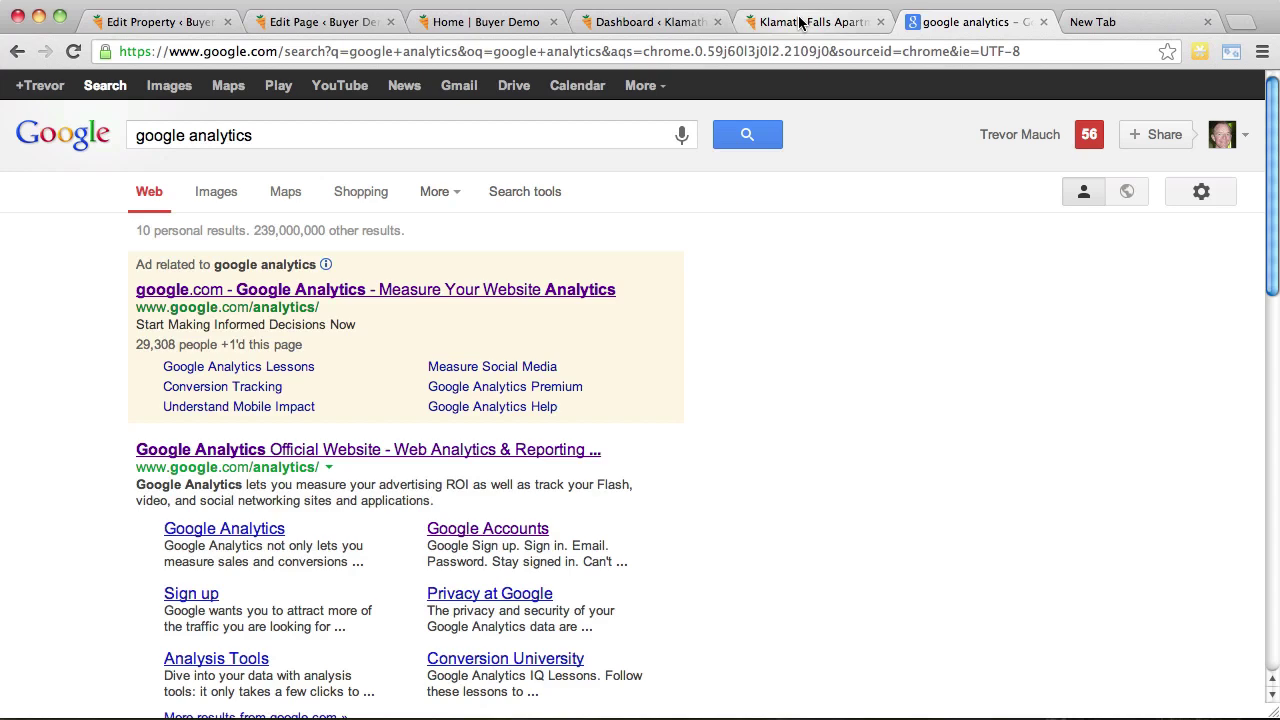
# Open the Google Analytics settings from the Klamath Falls Apartments site's dashboard.
pyautogui.click(645, 24)
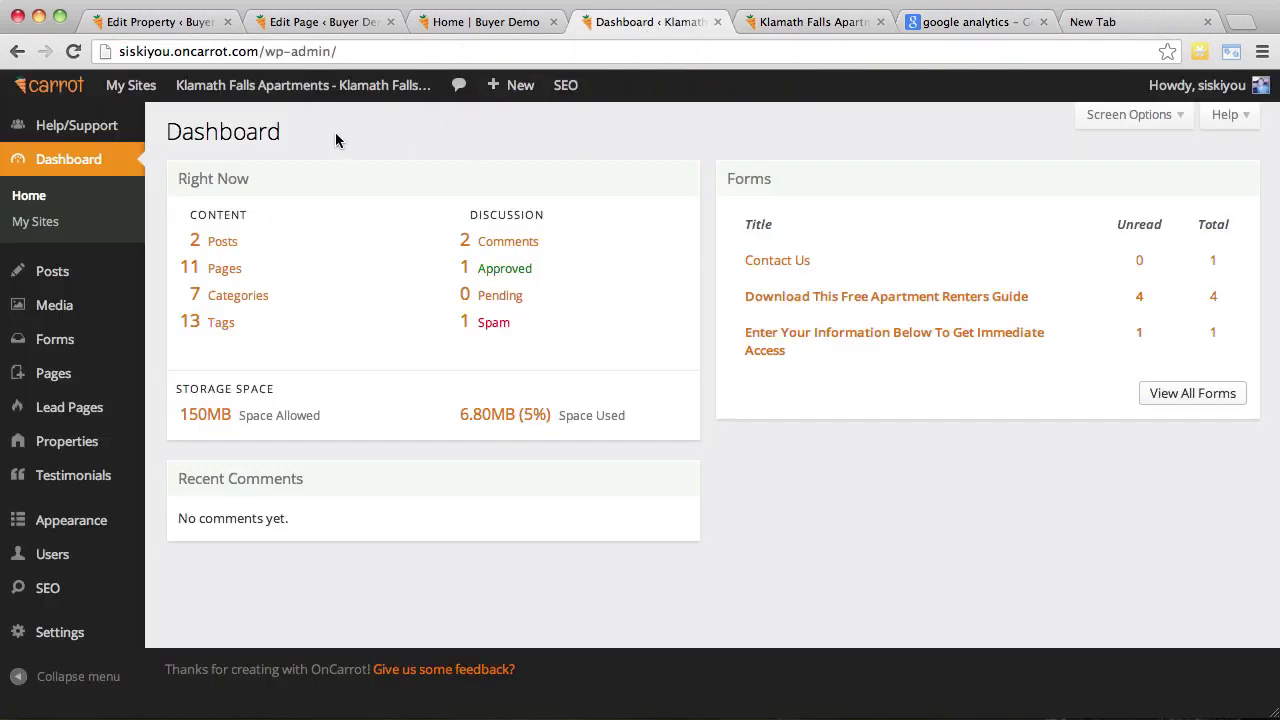
pyautogui.doubleClick(267, 135)
pyautogui.click(252, 140)
pyautogui.moveTo(233, 138); pyautogui.dragTo(167, 137)
pyautogui.click(172, 137)
pyautogui.moveTo(173, 137); pyautogui.dragTo(207, 136)
pyautogui.click(207, 135)
pyautogui.moveTo(104, 645)
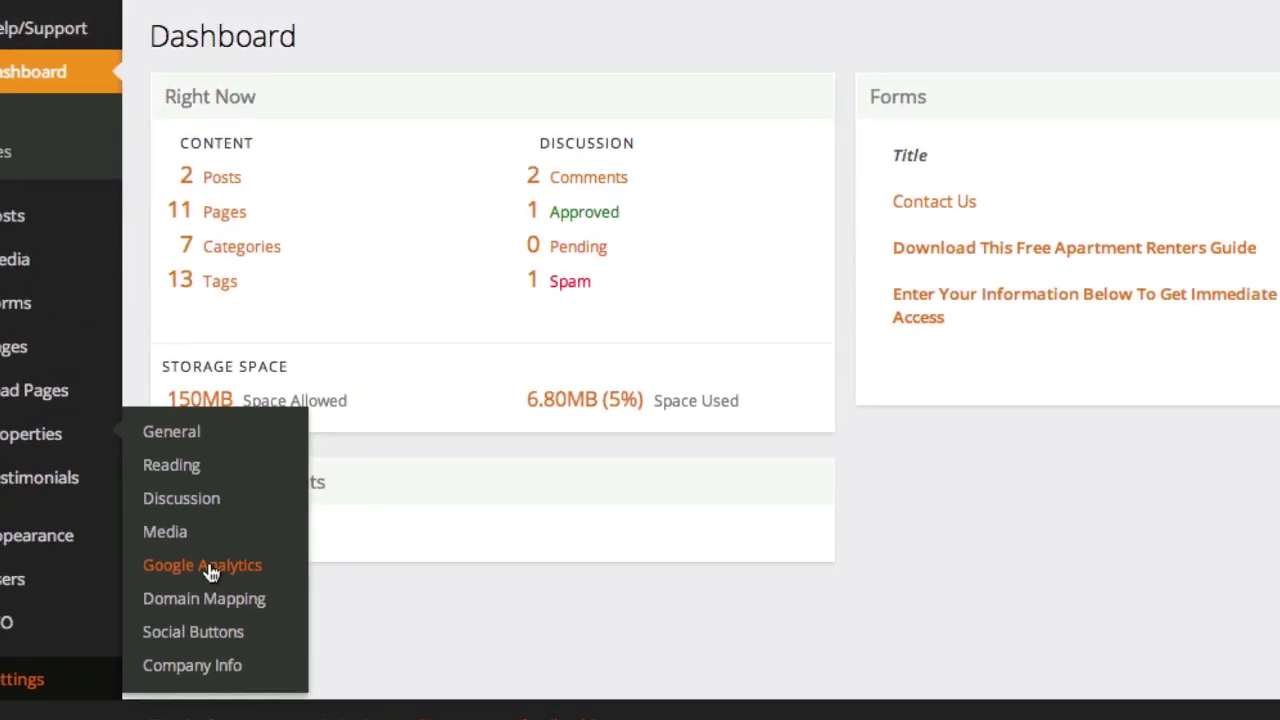
pyautogui.click(210, 568)
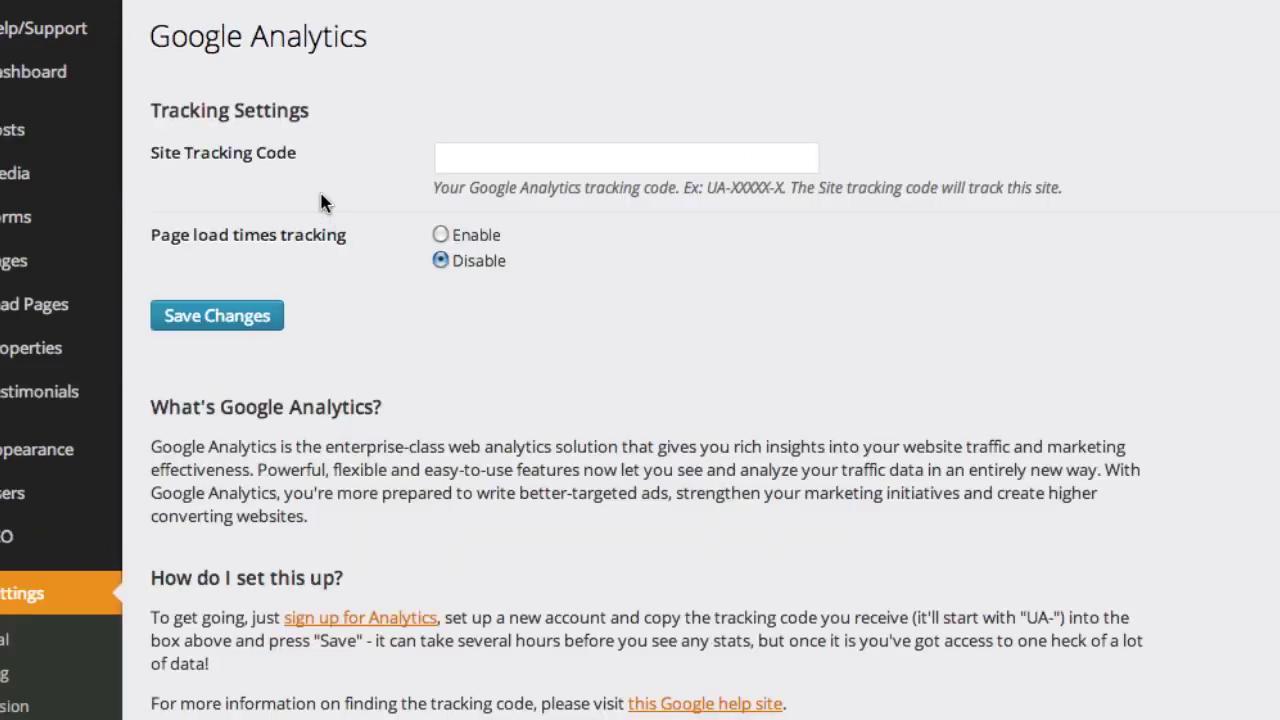
# Review the site tracking code field and its expected format, and enable page load times tracking.
pyautogui.click(494, 168)
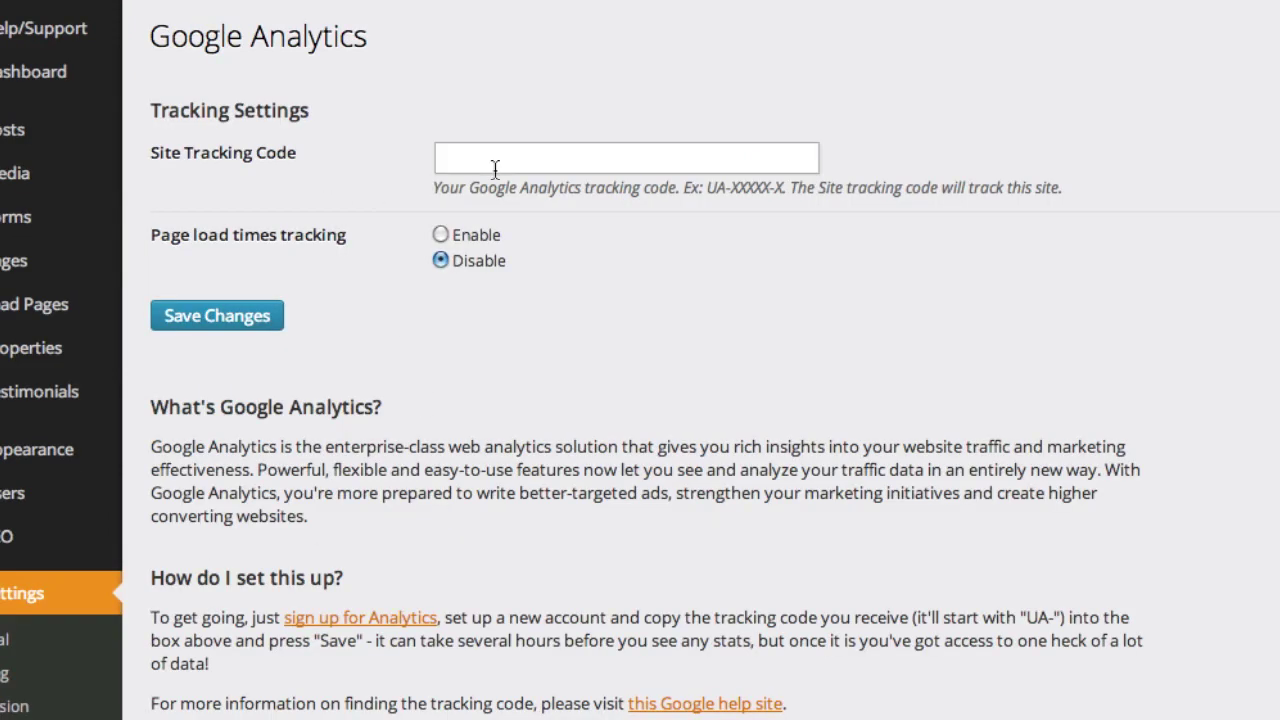
pyautogui.moveTo(469, 187); pyautogui.dragTo(762, 195)
pyautogui.click(762, 195)
pyautogui.scroll(-2, 745, 248)
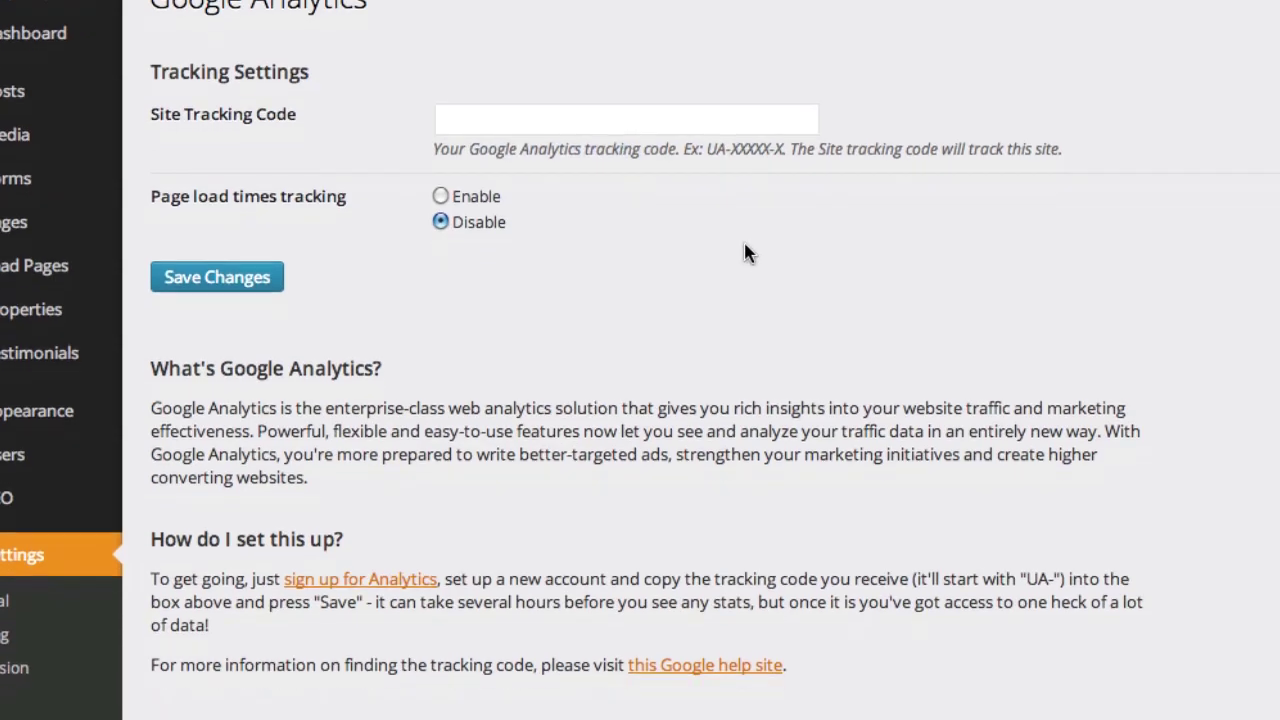
pyautogui.doubleClick(214, 145)
pyautogui.click(248, 150)
pyautogui.scroll(2, 248, 135)
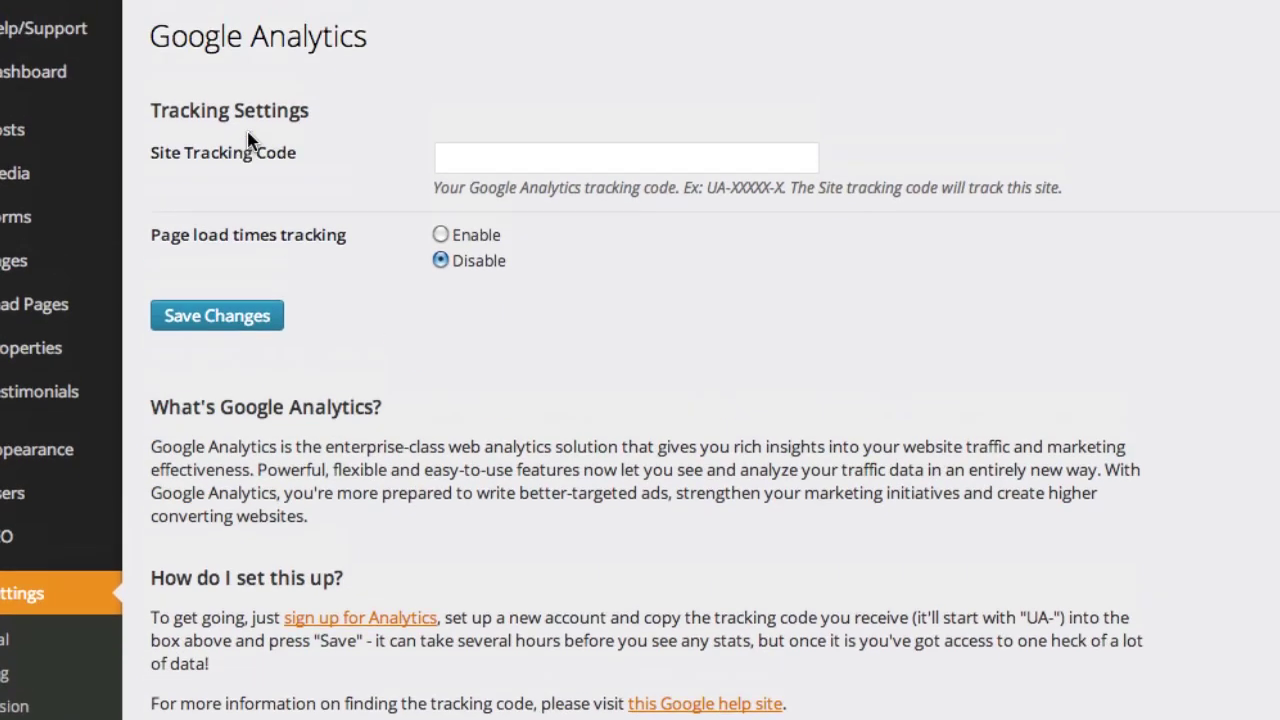
pyautogui.click(440, 234)
# Read the explanation of what Google Analytics is and what it offers for website traffic and marketing.
pyautogui.doubleClick(333, 410)
pyautogui.click(186, 413)
pyautogui.scroll(-2, 662, 400)
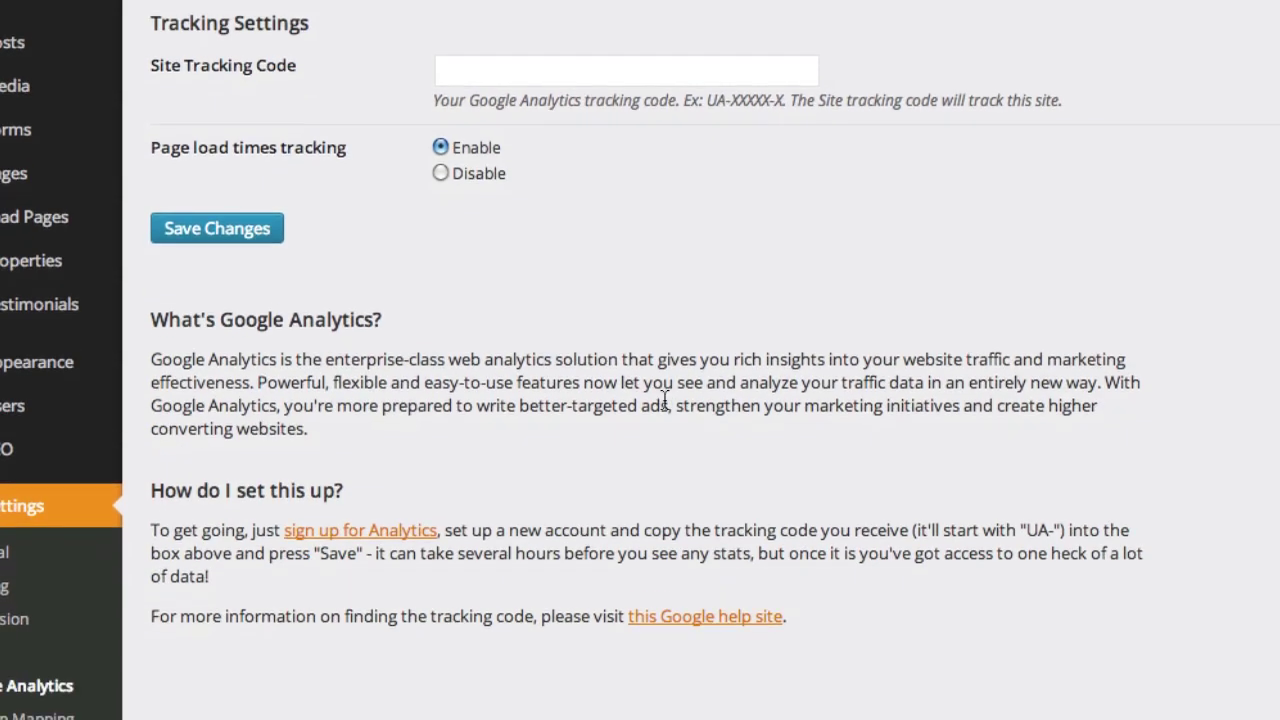
pyautogui.moveTo(243, 331); pyautogui.dragTo(418, 388)
pyautogui.click(418, 388)
pyautogui.moveTo(450, 363); pyautogui.dragTo(677, 405)
pyautogui.click(690, 405)
pyautogui.scroll(-2, 690, 405)
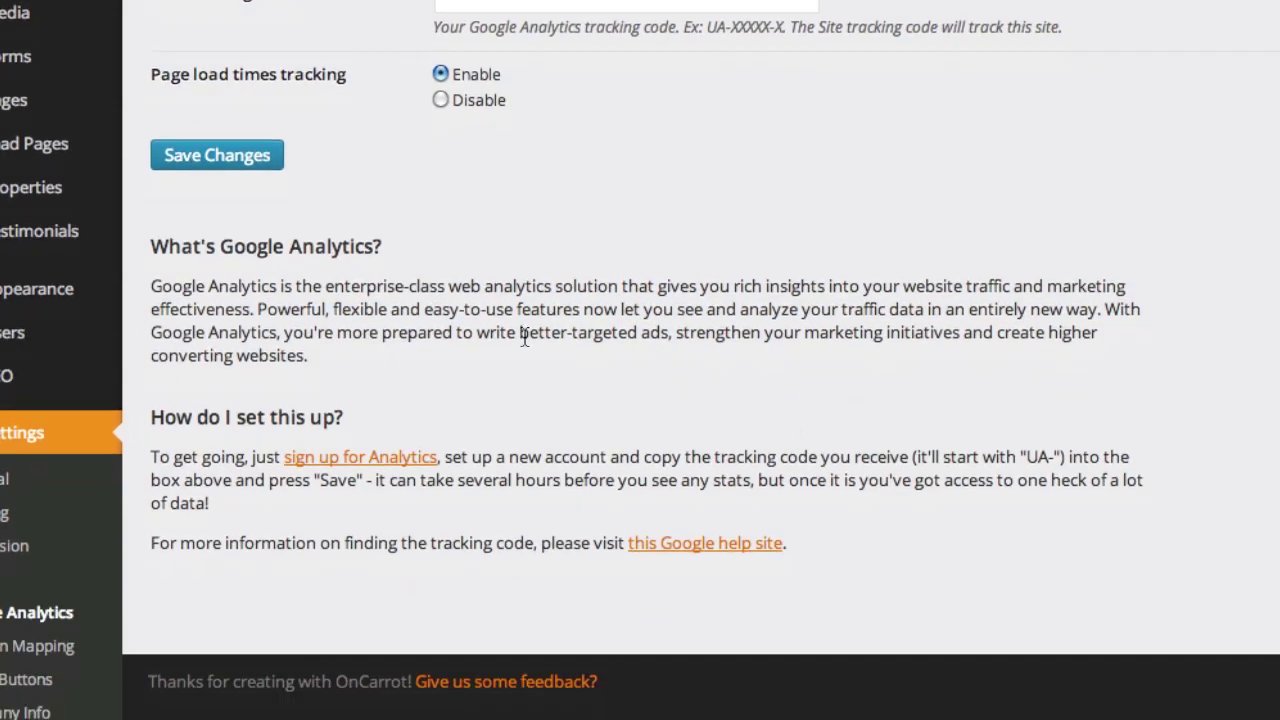
pyautogui.moveTo(522, 336); pyautogui.dragTo(790, 340)
pyautogui.click(760, 323)
pyautogui.click(484, 296)
pyautogui.click(793, 342)
pyautogui.scroll(-1, 795, 342)
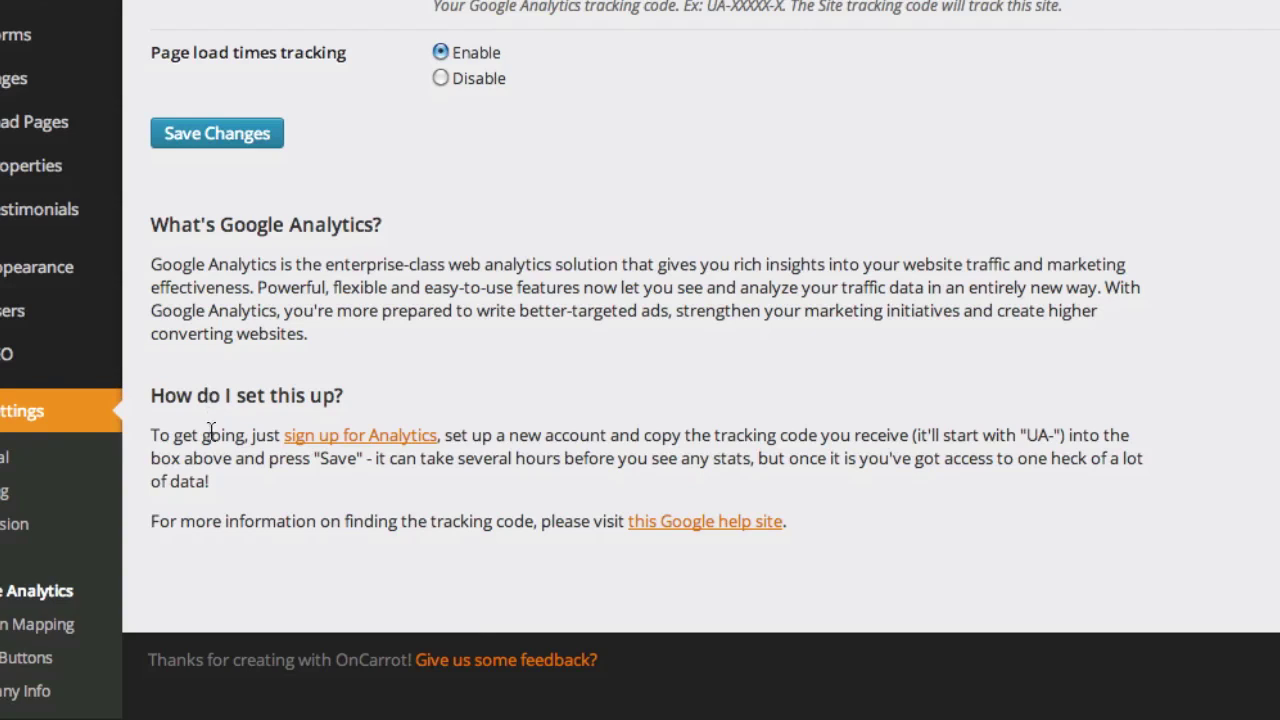
# Read the setup instructions on signing up for Analytics and copying the tracking code into the site settings.
pyautogui.click(370, 440)
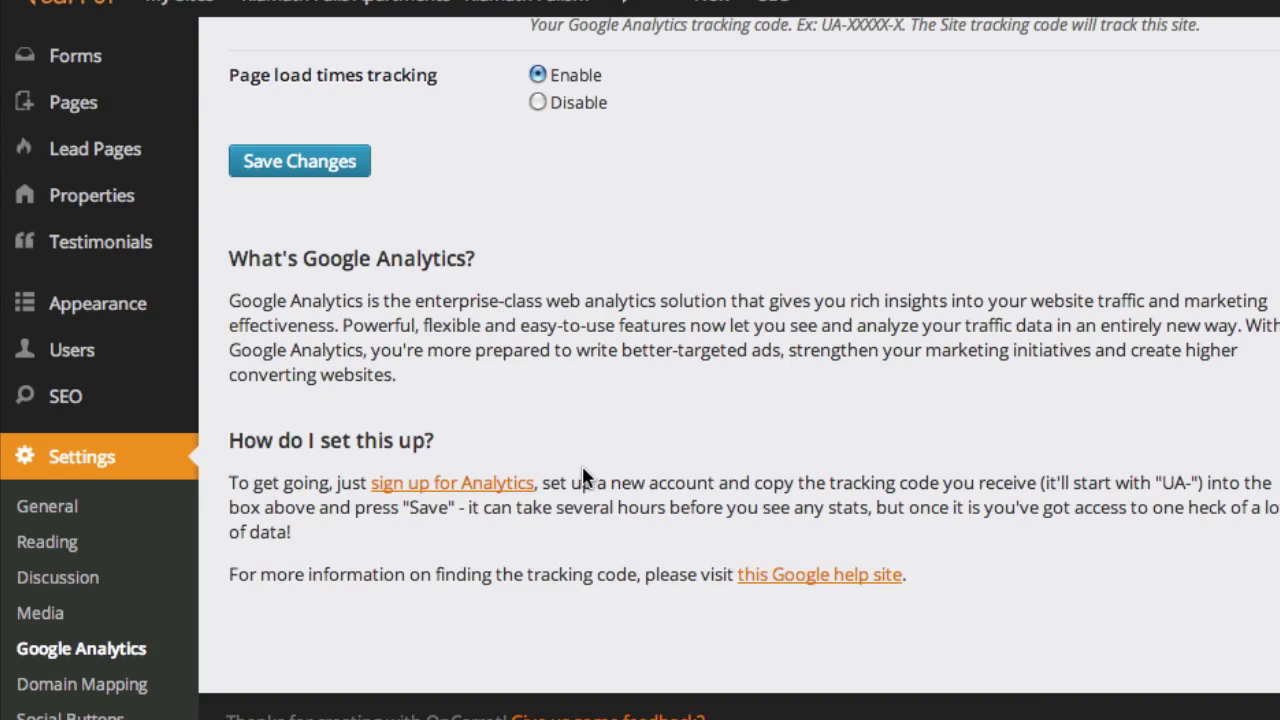
pyautogui.moveTo(574, 487); pyautogui.dragTo(545, 485)
pyautogui.click(950, 510)
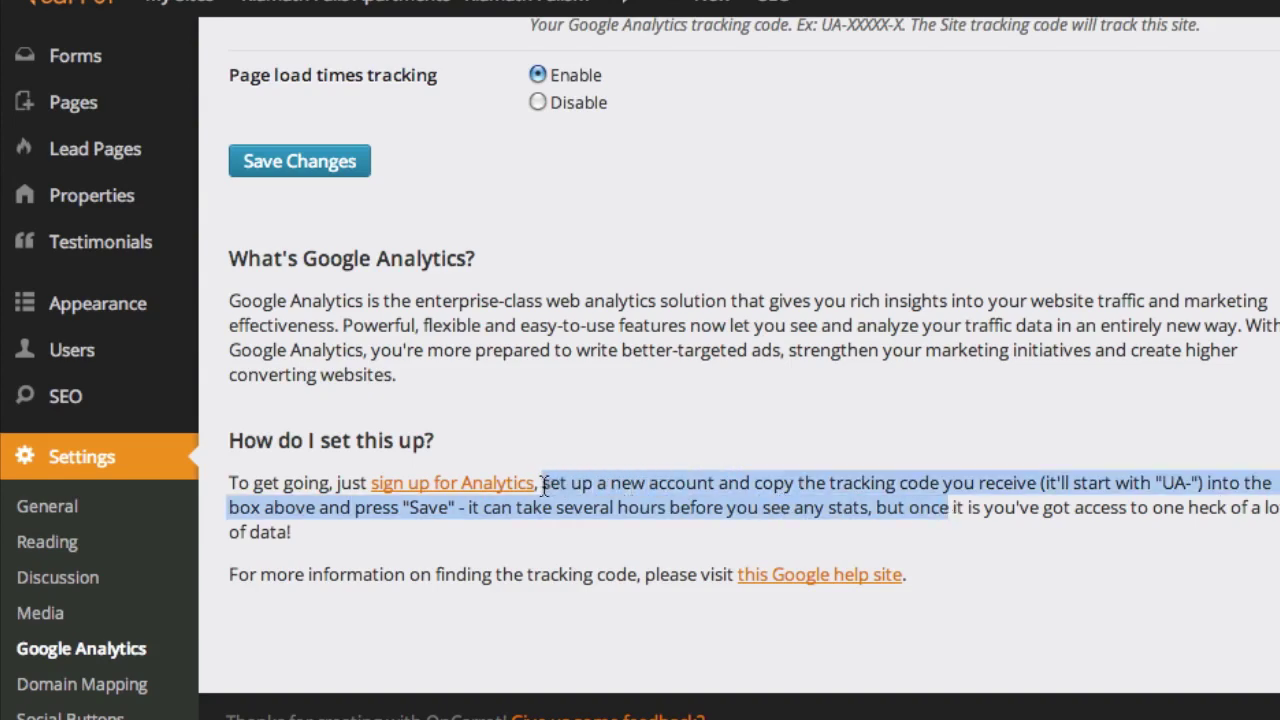
pyautogui.click(545, 485)
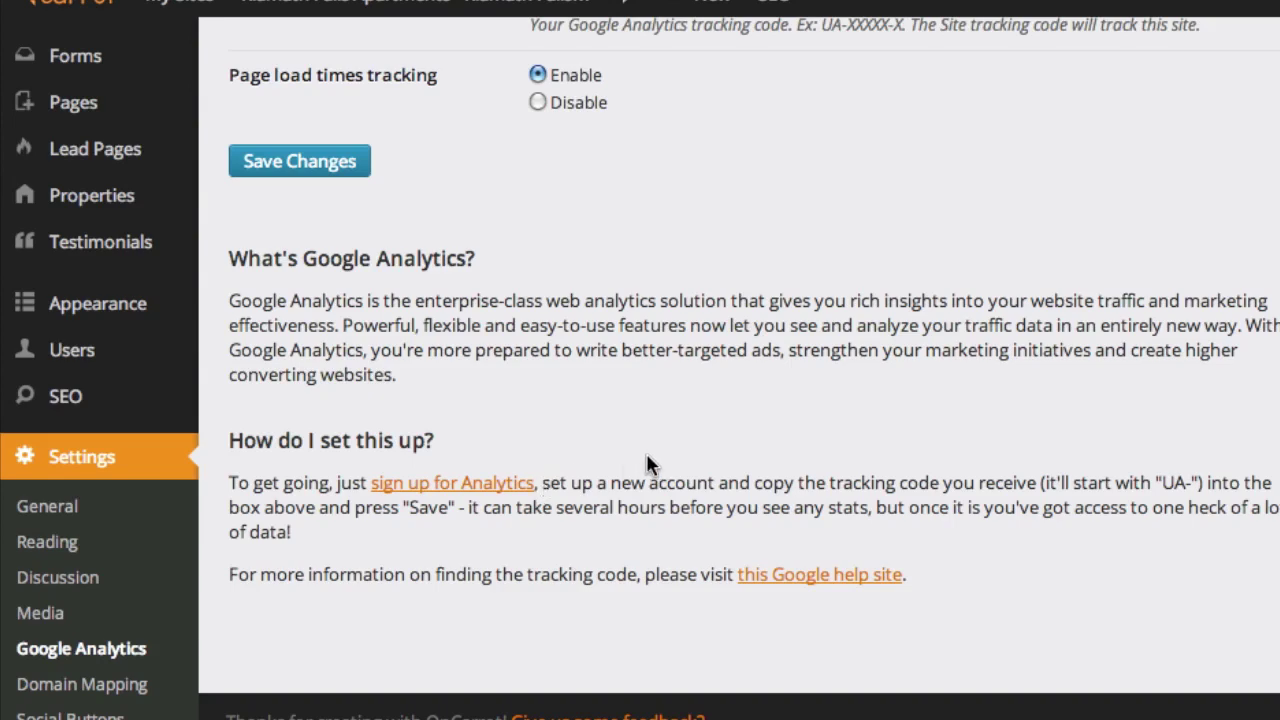
pyautogui.scroll(4, 646, 456)
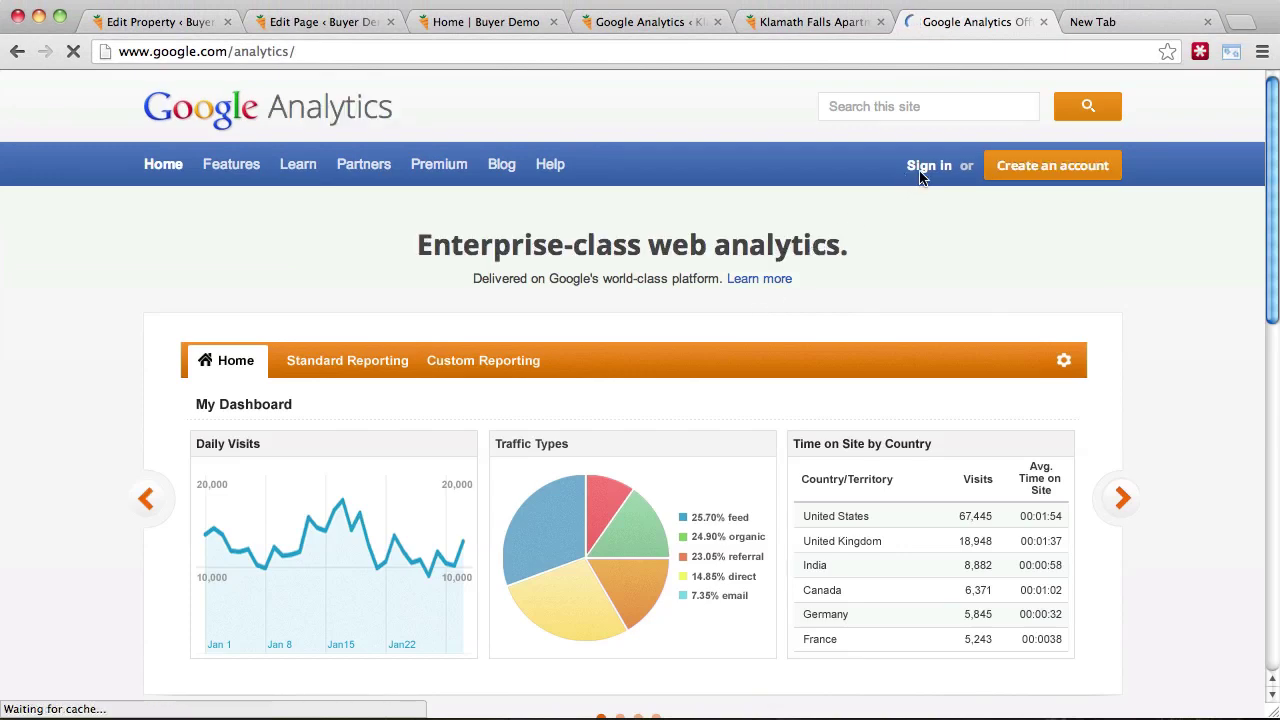
# Sign in from the Google Analytics home page and open the account administration.
pyautogui.click(922, 175)
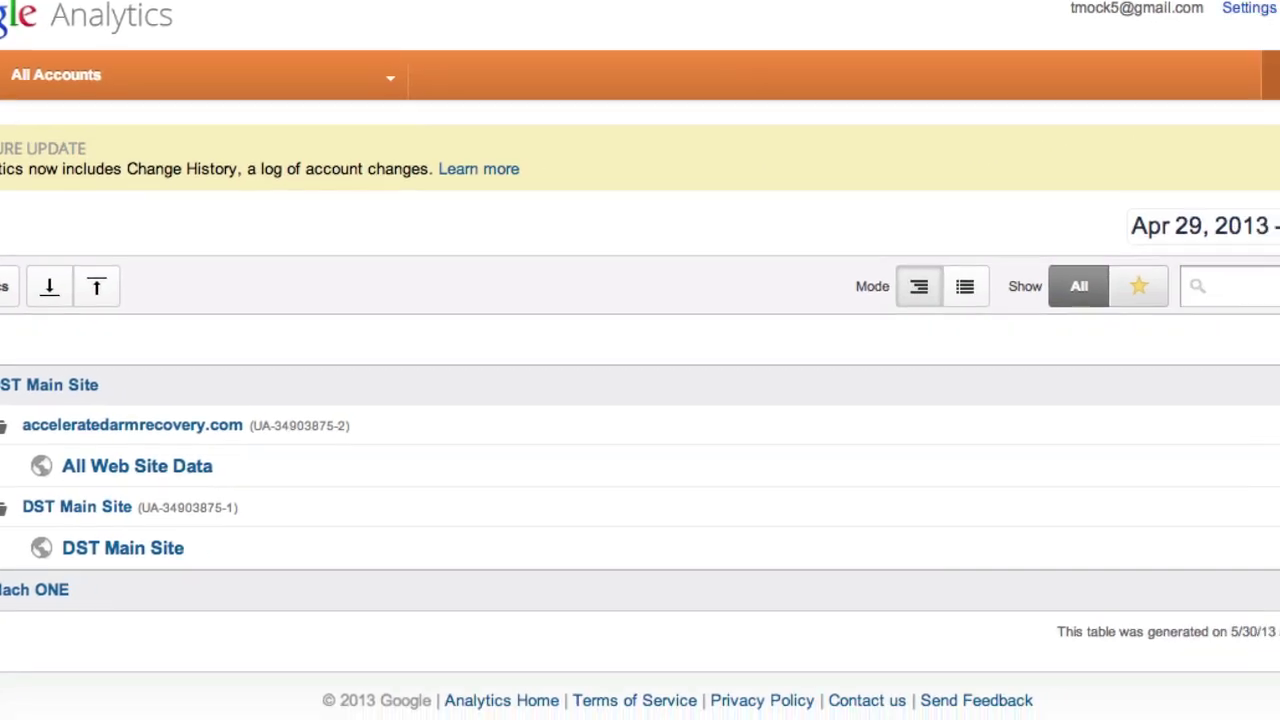
pyautogui.click(1109, 49)
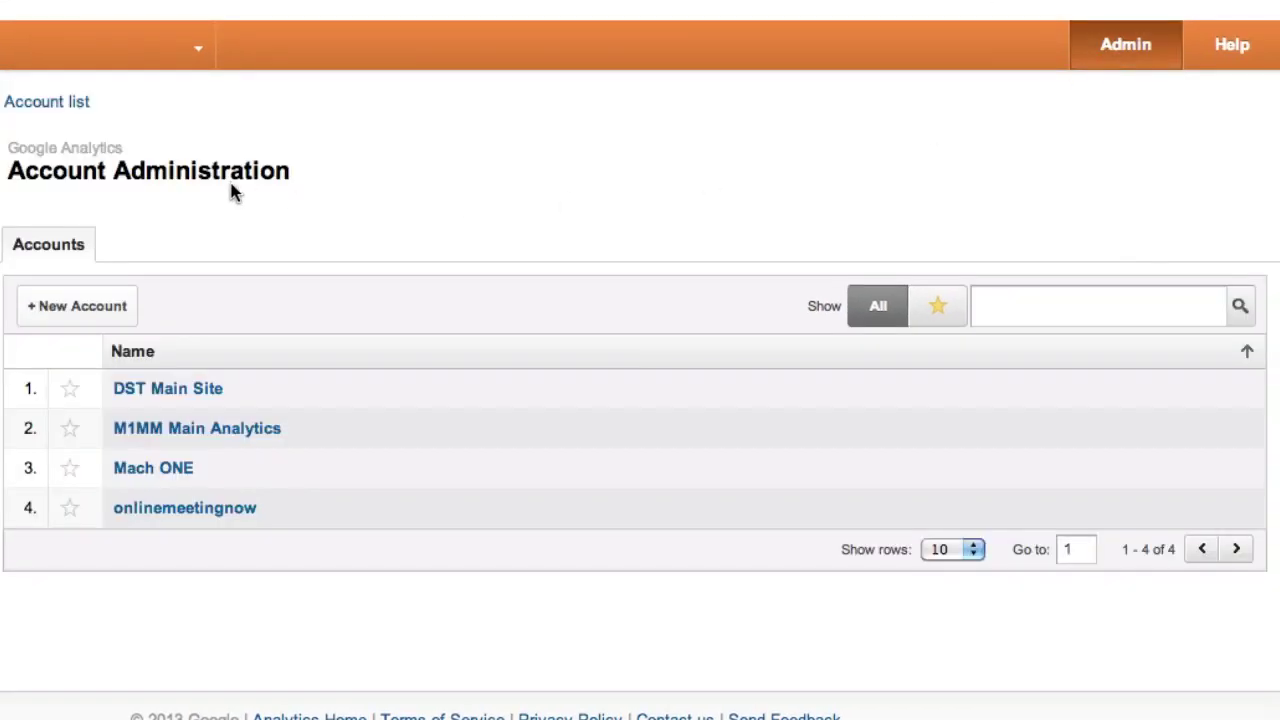
pyautogui.doubleClick(230, 186)
pyautogui.click(97, 188)
pyautogui.doubleClick(56, 185)
pyautogui.click(76, 188)
pyautogui.moveTo(297, 174); pyautogui.dragTo(117, 170)
pyautogui.click(117, 170)
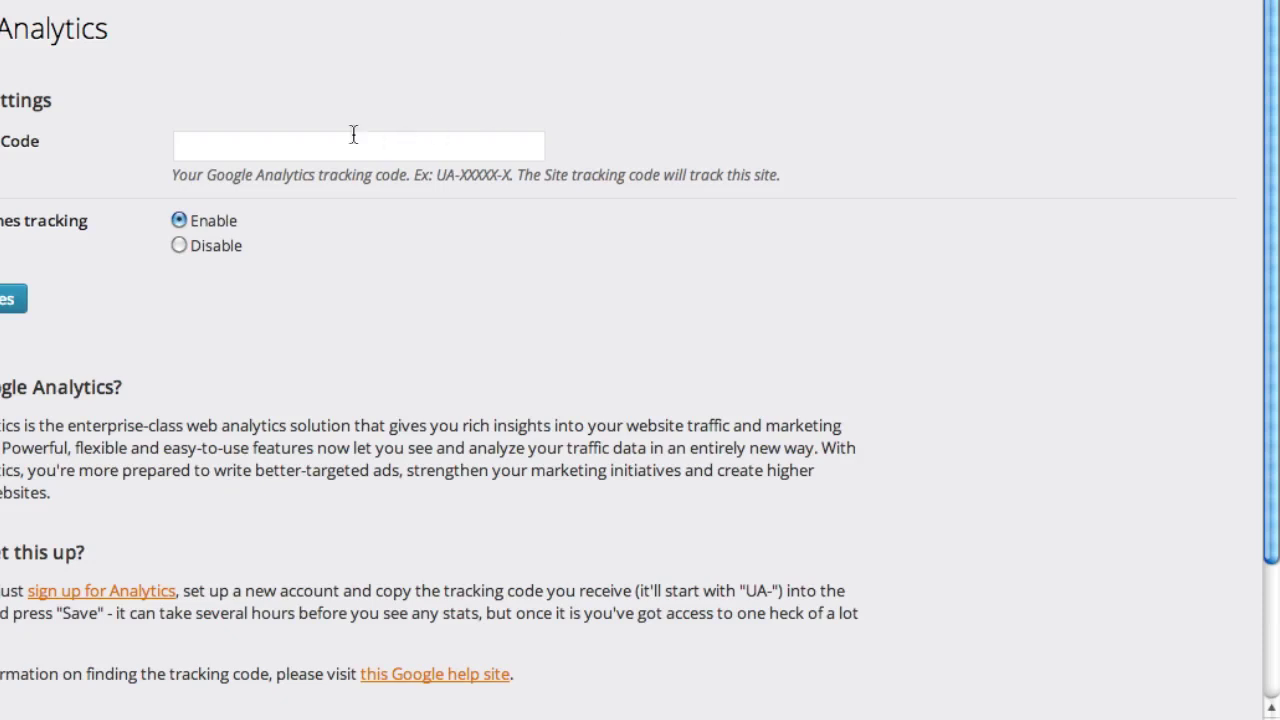
# Open the Mach ONE account in the Google Analytics administration and start a new property.
pyautogui.click(313, 143)
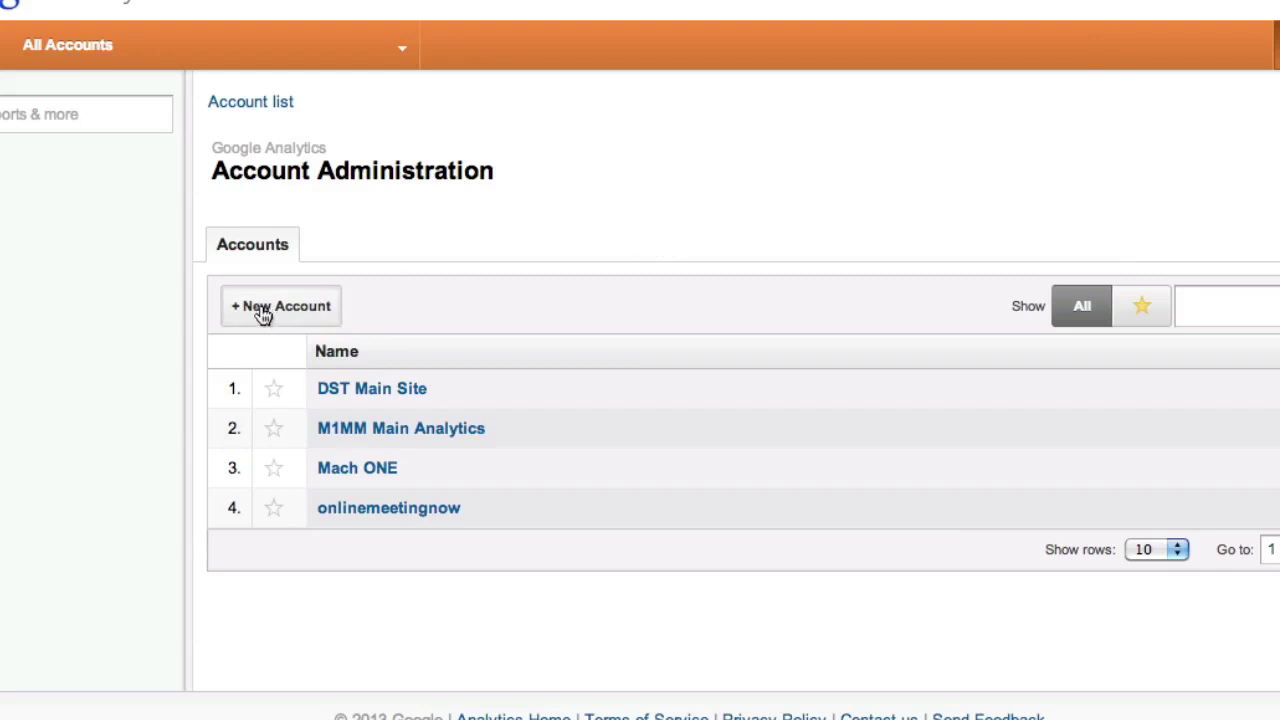
pyautogui.click(352, 470)
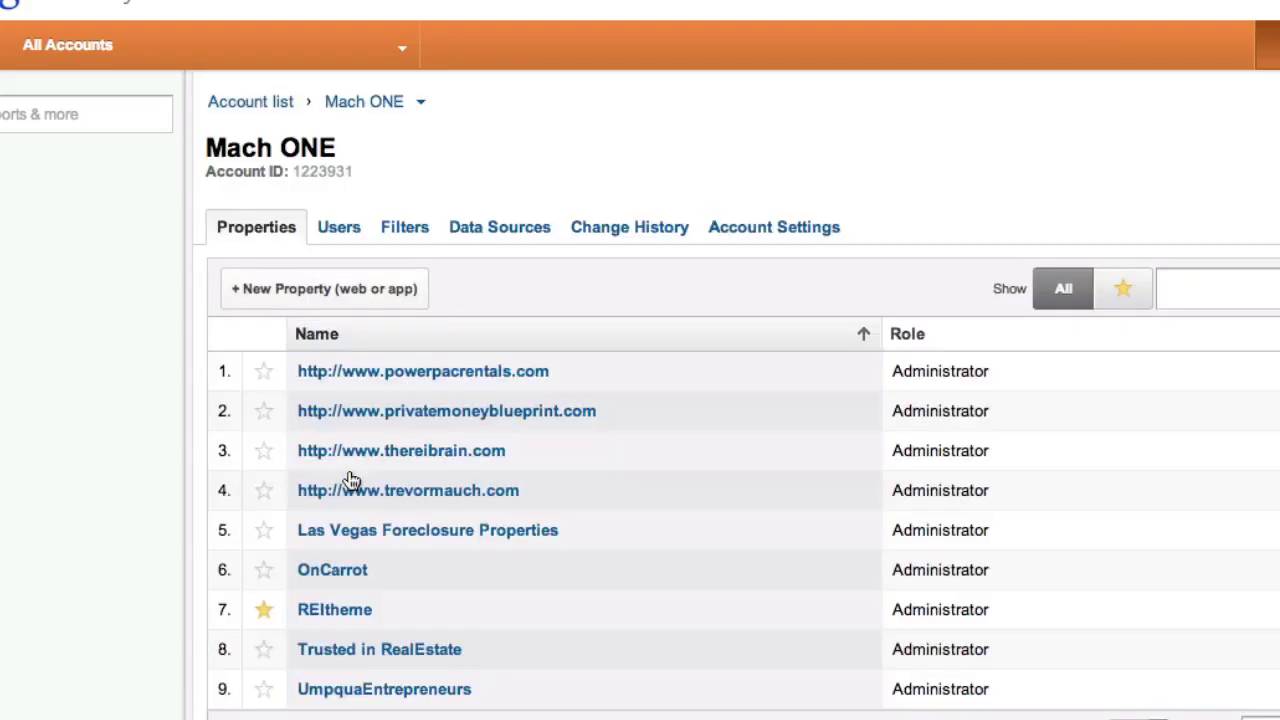
pyautogui.click(338, 290)
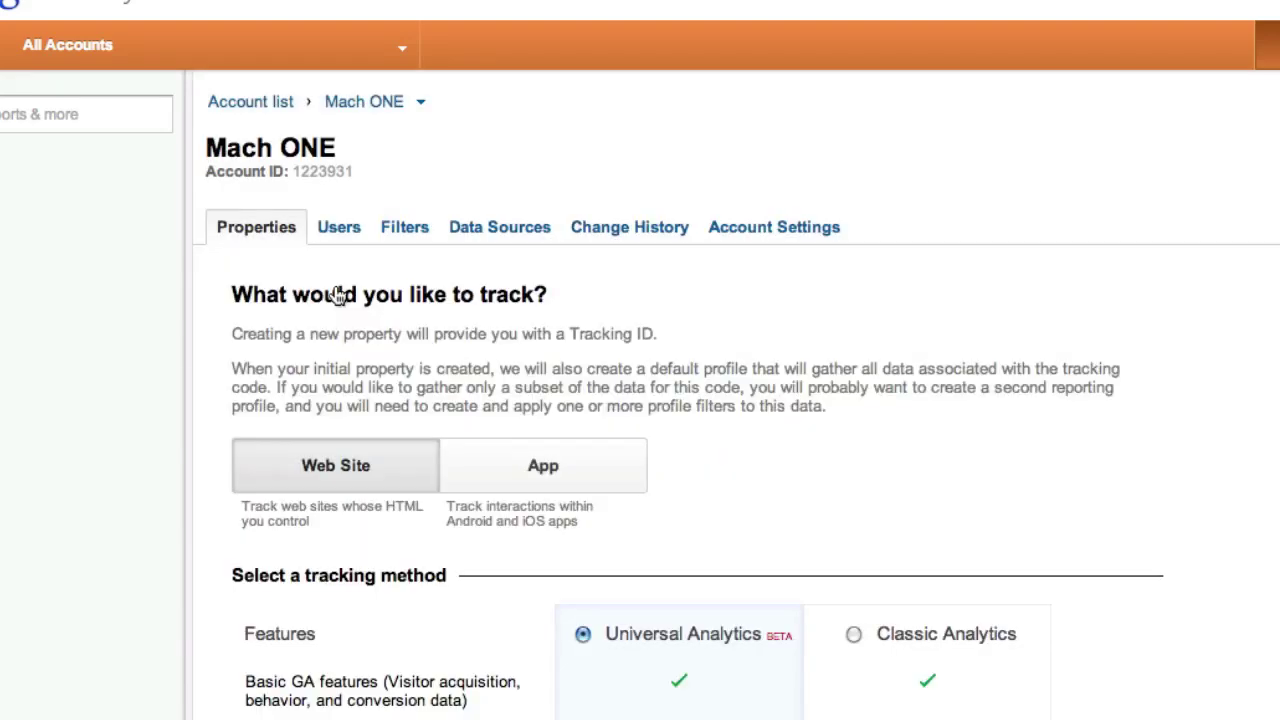
# Name the new web property's website Klamath Falls Apartments.
pyautogui.scroll(-1, 703, 390)
pyautogui.scroll(-3, 703, 390)
pyautogui.scroll(-5, 880, 226)
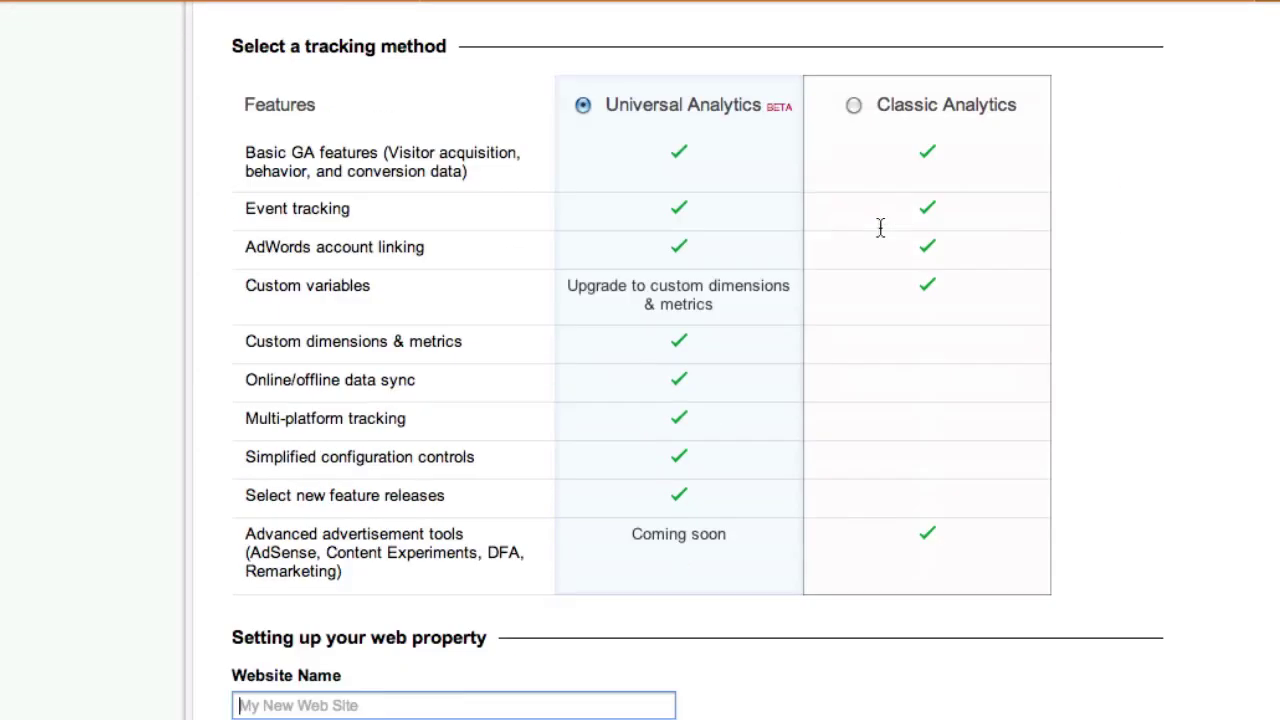
pyautogui.scroll(-3, 992, 250)
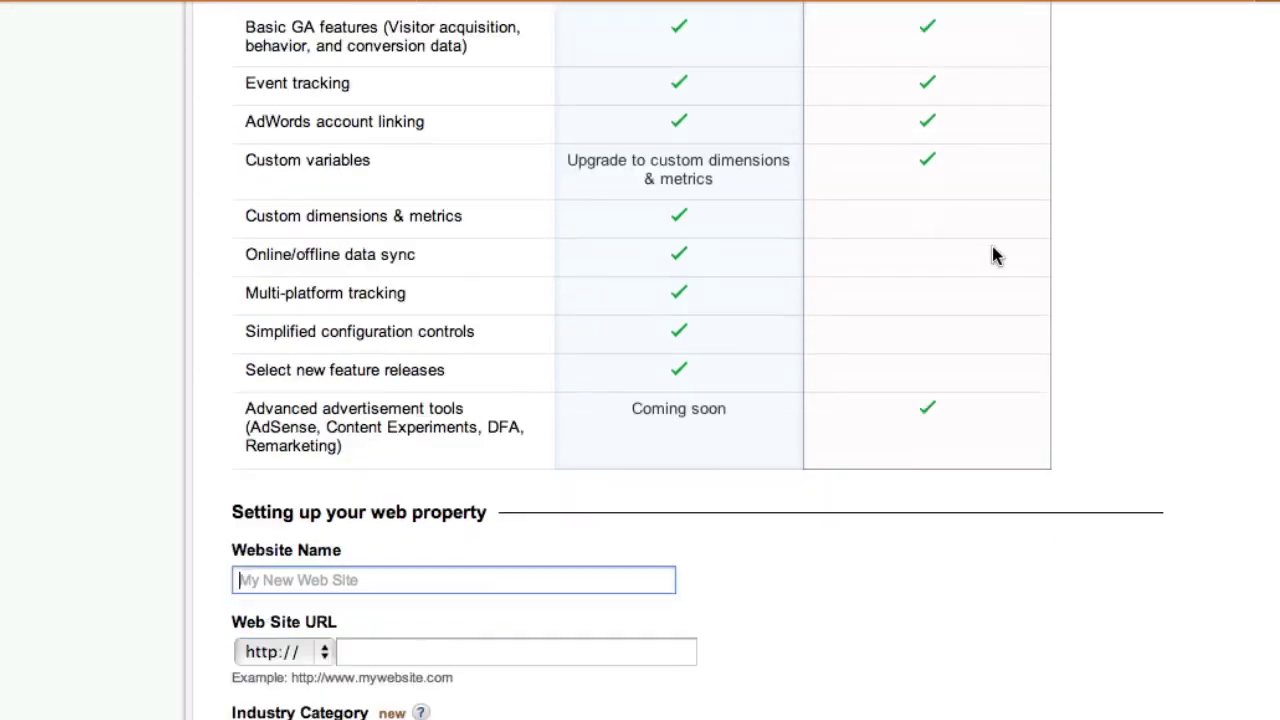
pyautogui.scroll(-6, 992, 256)
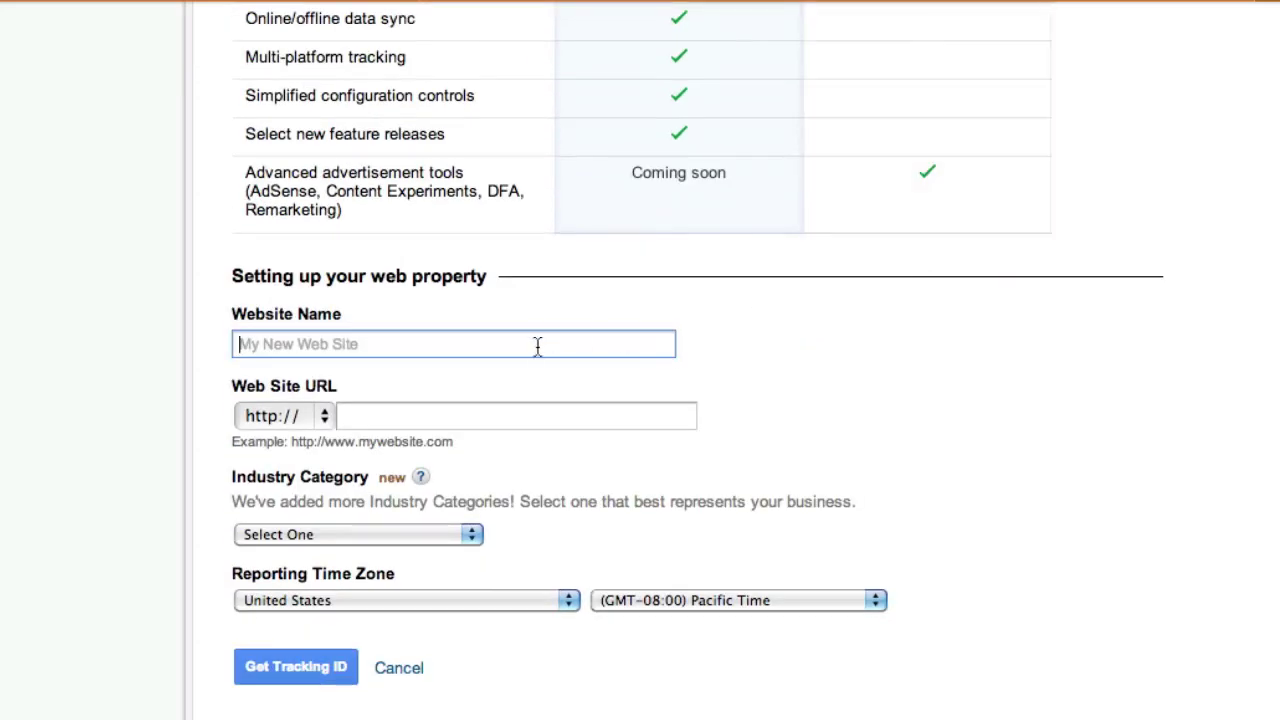
pyautogui.click(537, 346)
pyautogui.write('Klamath FAl')
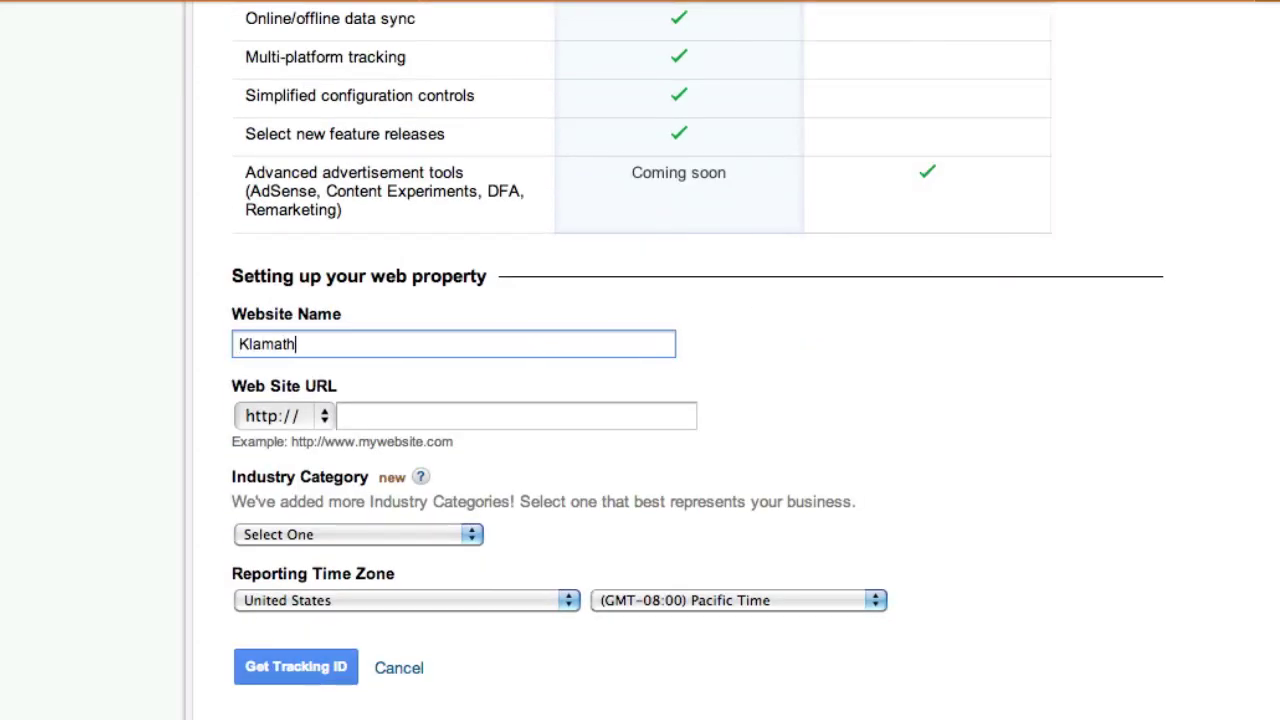
pyautogui.press('BackSpace')
pyautogui.press('BackSpace')
pyautogui.write('alls Apartments')
pyautogui.click(583, 420)
pyautogui.write('www.k')
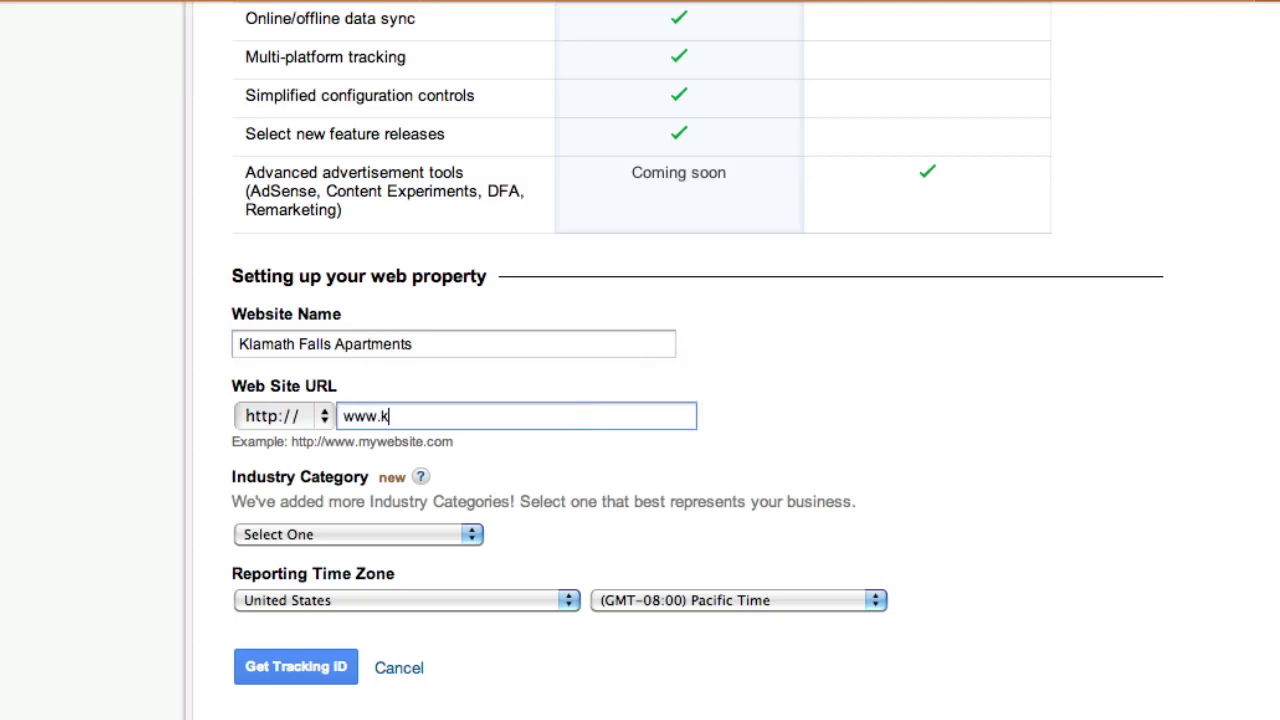
pyautogui.write('lamathfallsap')
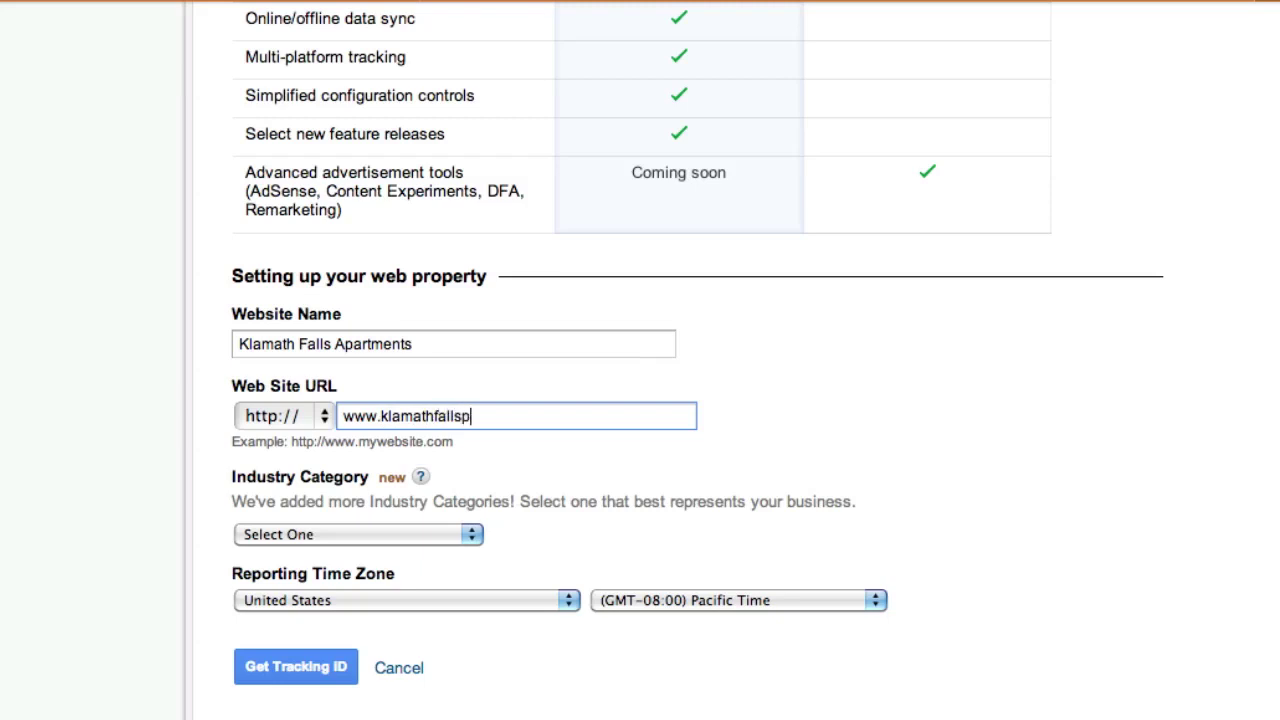
pyautogui.press('BackSpace')
pyautogui.write('apartments.net')
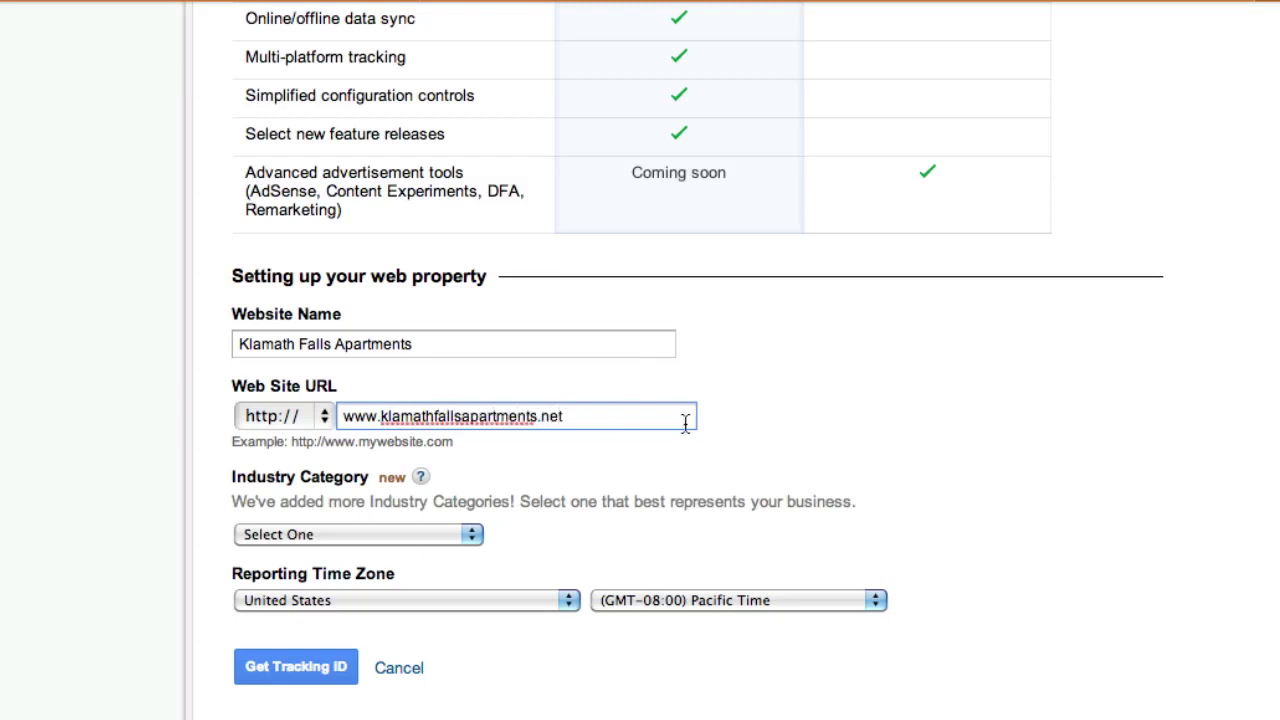
pyautogui.scroll(-1, 420, 543)
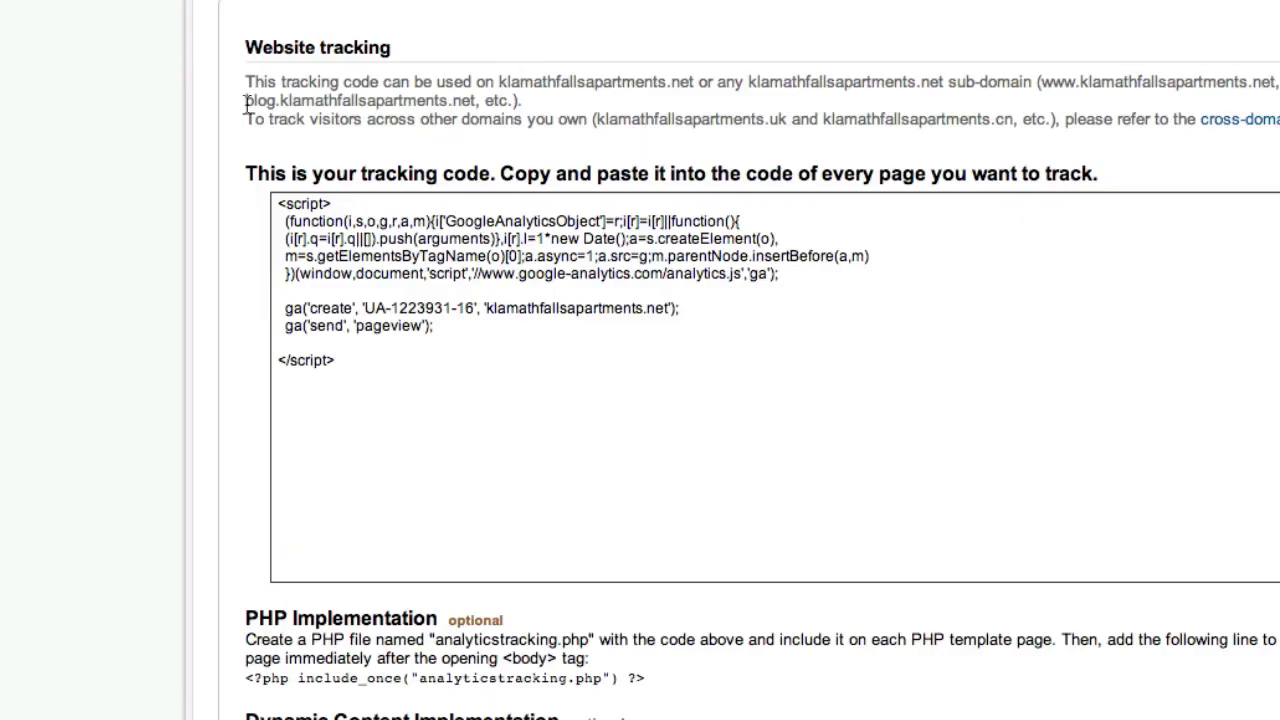
# Copy the tracking ID of the new Klamath Falls Apartments property.
pyautogui.scroll(4, 246, 100)
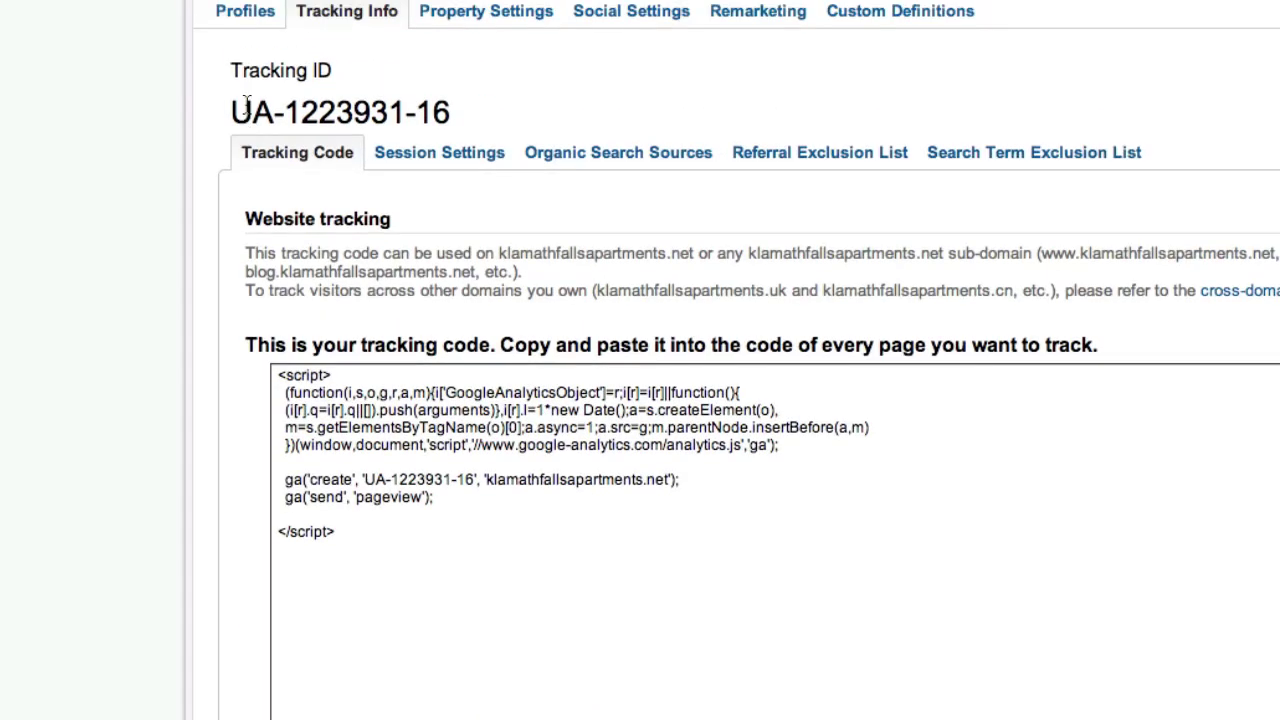
pyautogui.scroll(3, 237, 194)
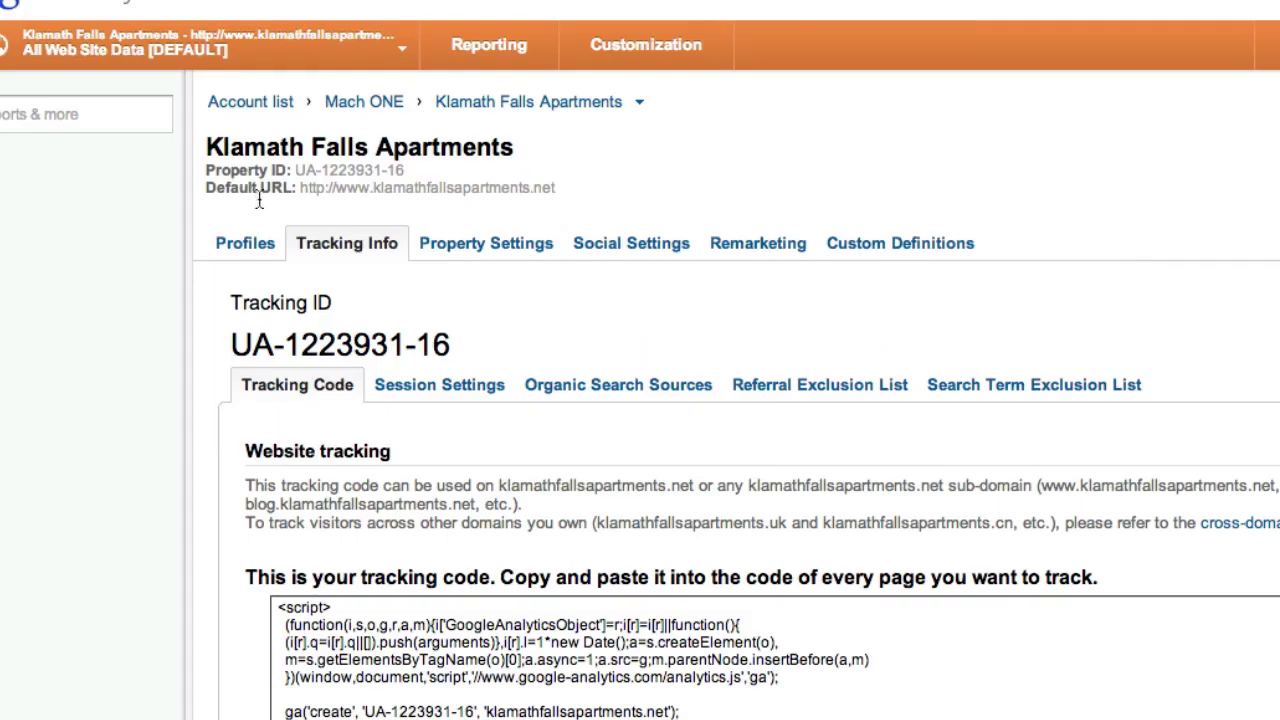
pyautogui.scroll(-2, 244, 260)
pyautogui.moveTo(233, 236); pyautogui.dragTo(454, 236)
pyautogui.click(580, 163)
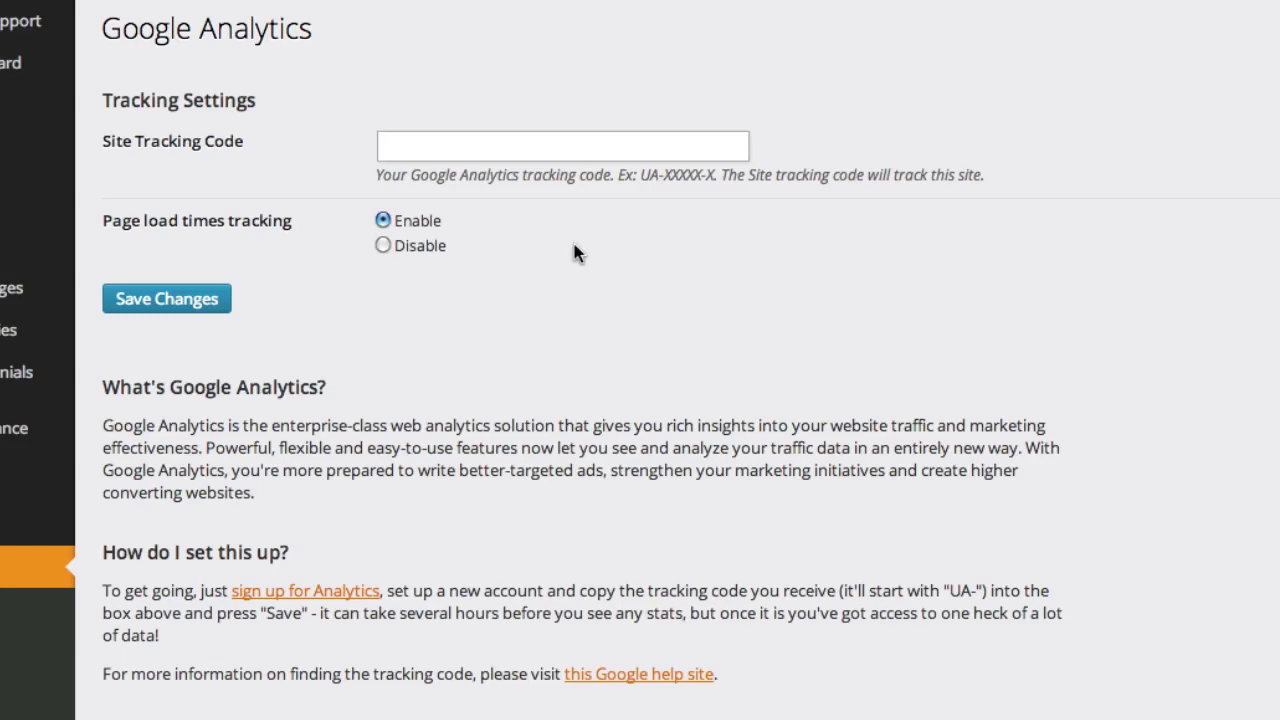
# Enter the property's tracking ID as the site tracking code in the website's Google Analytics settings and save the changes.
pyautogui.moveTo(391, 174); pyautogui.dragTo(722, 174)
pyautogui.click(705, 165)
pyautogui.moveTo(640, 174); pyautogui.dragTo(672, 175)
pyautogui.click(620, 150)
pyautogui.write('UA-1223931-16')
pyautogui.click(207, 312)
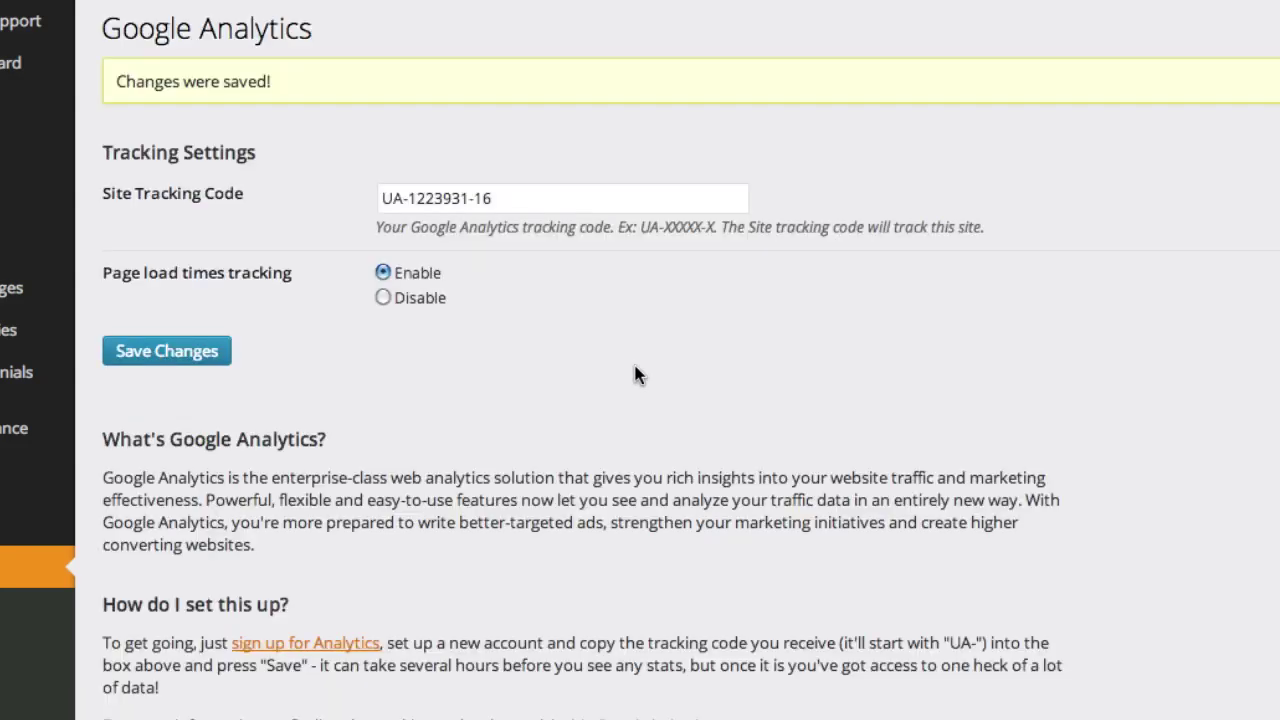
# Review the saved tracking code, the property's tracking info and the list of accounts and profiles in Google Analytics.
pyautogui.scroll(-2, 636, 374)
pyautogui.scroll(2, 636, 374)
pyautogui.click(486, 198)
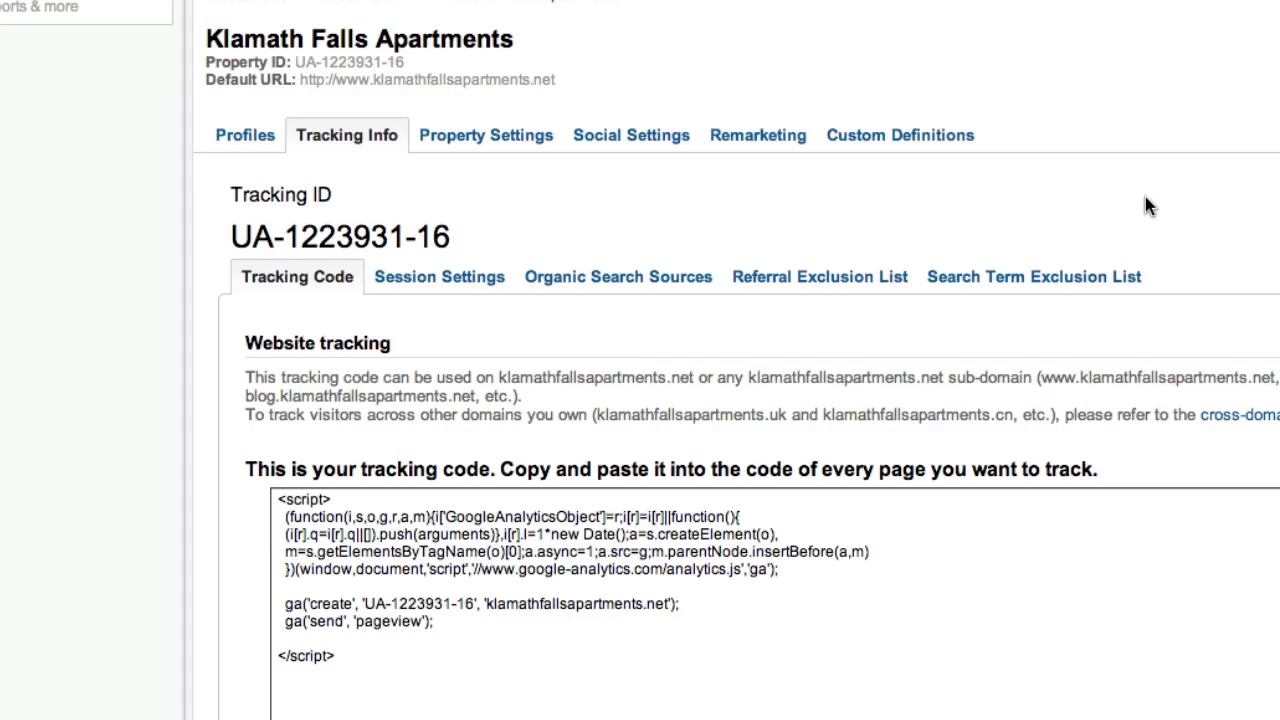
pyautogui.scroll(-3, 1146, 200)
pyautogui.scroll(6, 1145, 205)
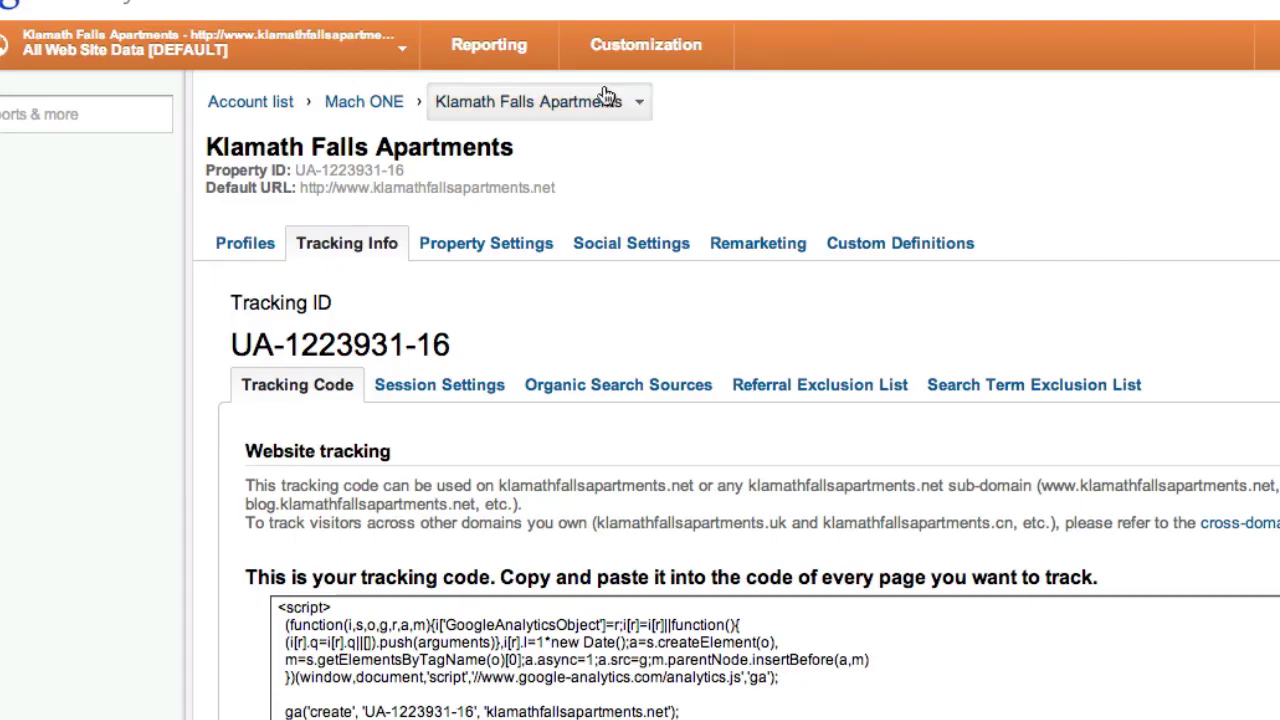
pyautogui.click(224, 51)
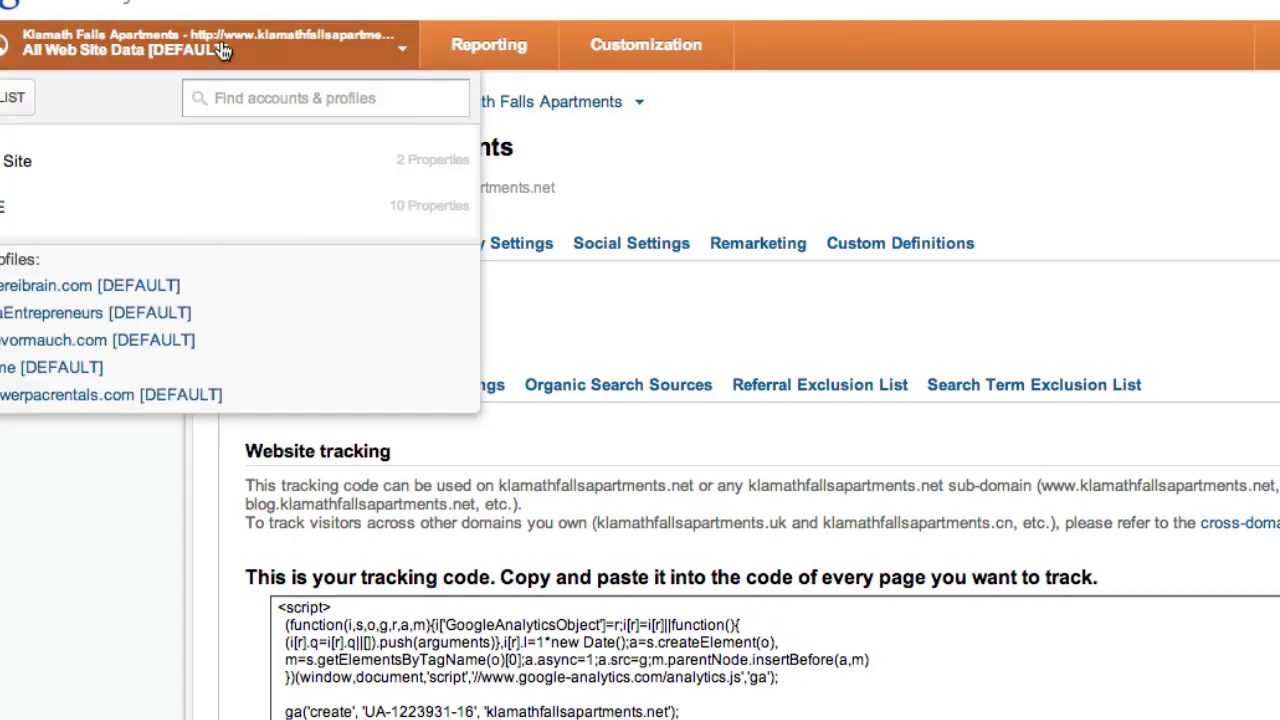
pyautogui.click(1168, 168)
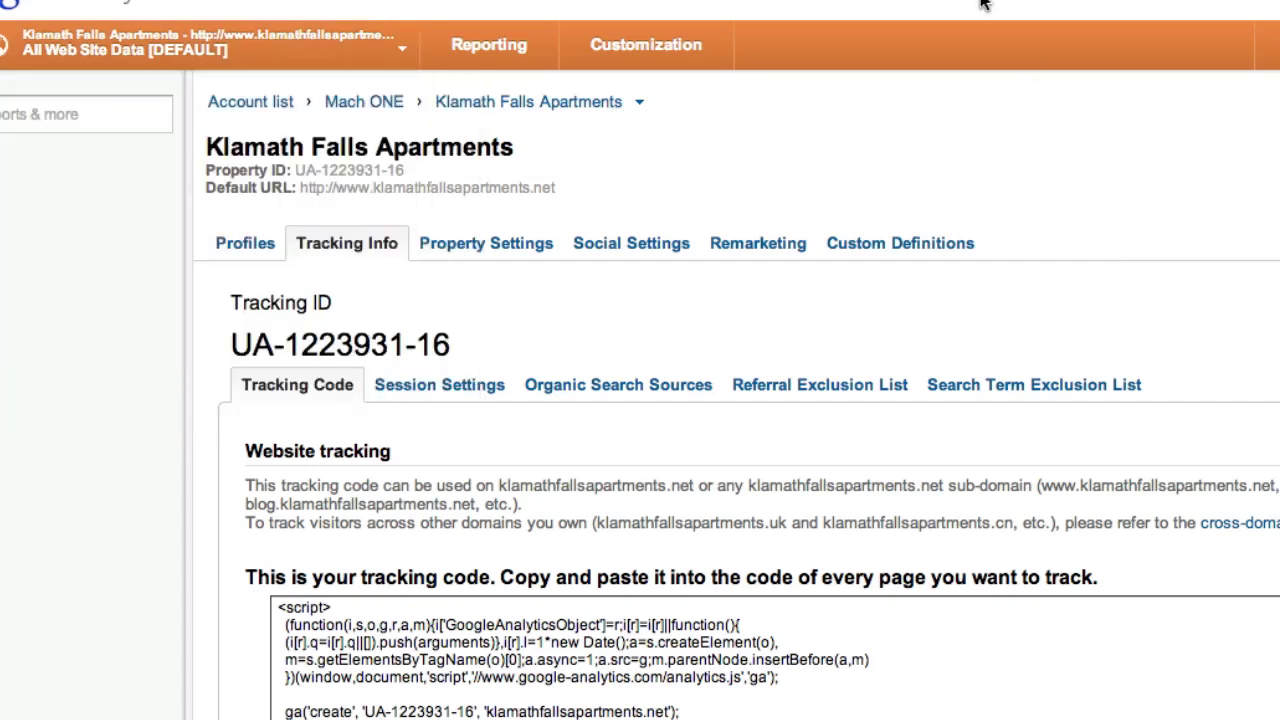